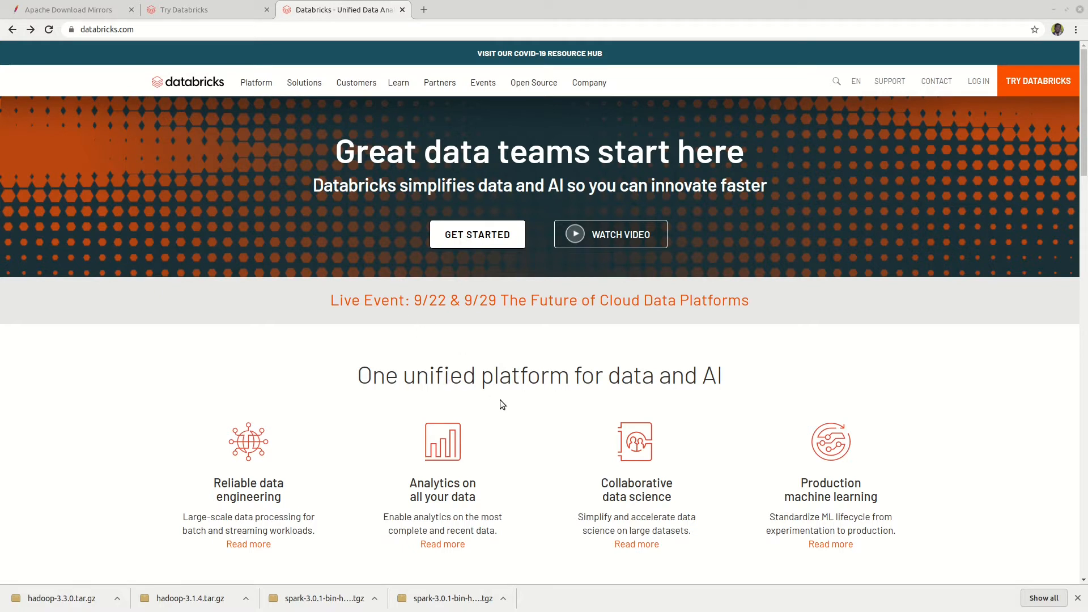
Open the Databricks trial sign-up form from the databricks.com home page
left_click(145, 30)
left_click(152, 30)
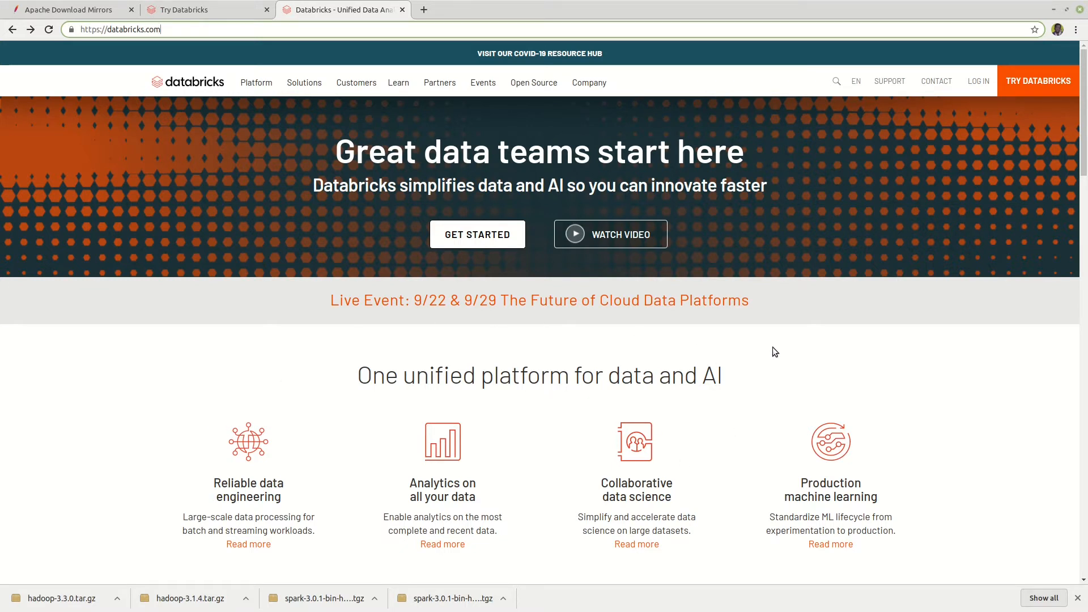
left_click(485, 242)
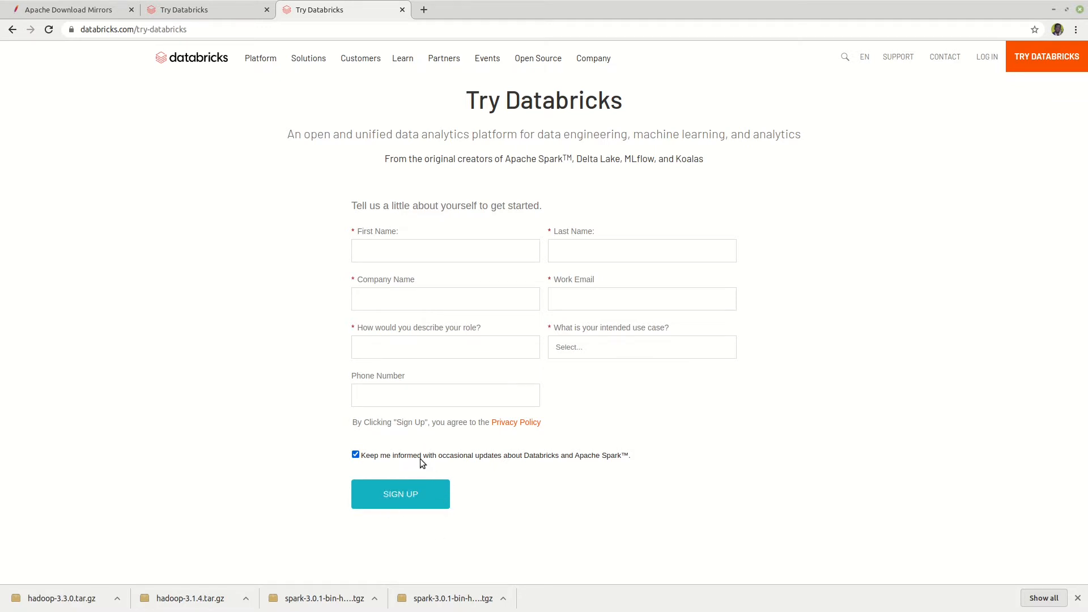
Review the platform options on the already open Try Databricks page and get started with the Community Edition
left_click(198, 15)
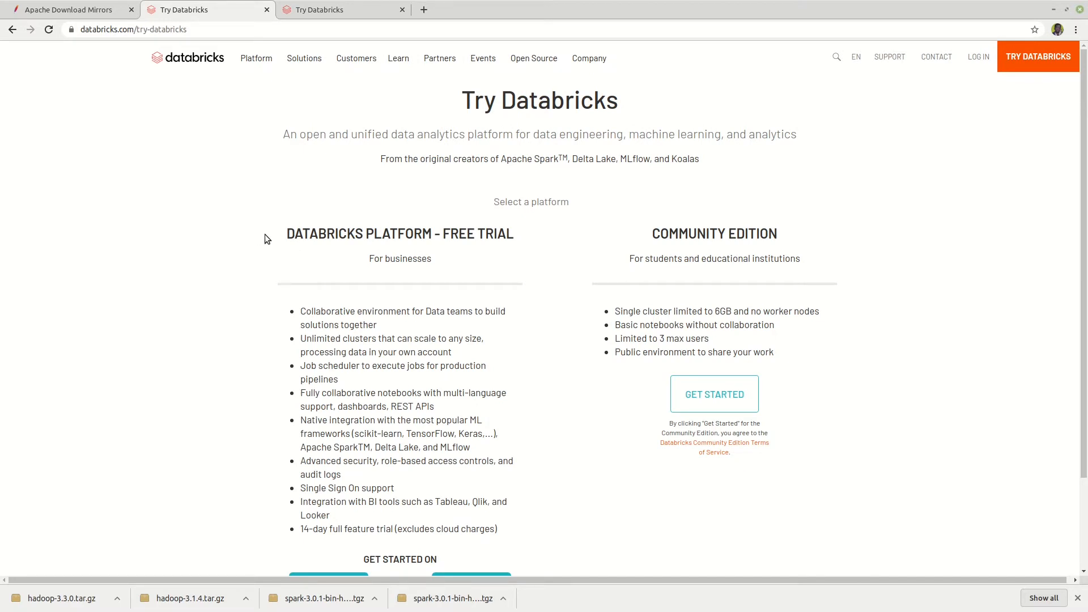
scroll(330, 241, "down", 2)
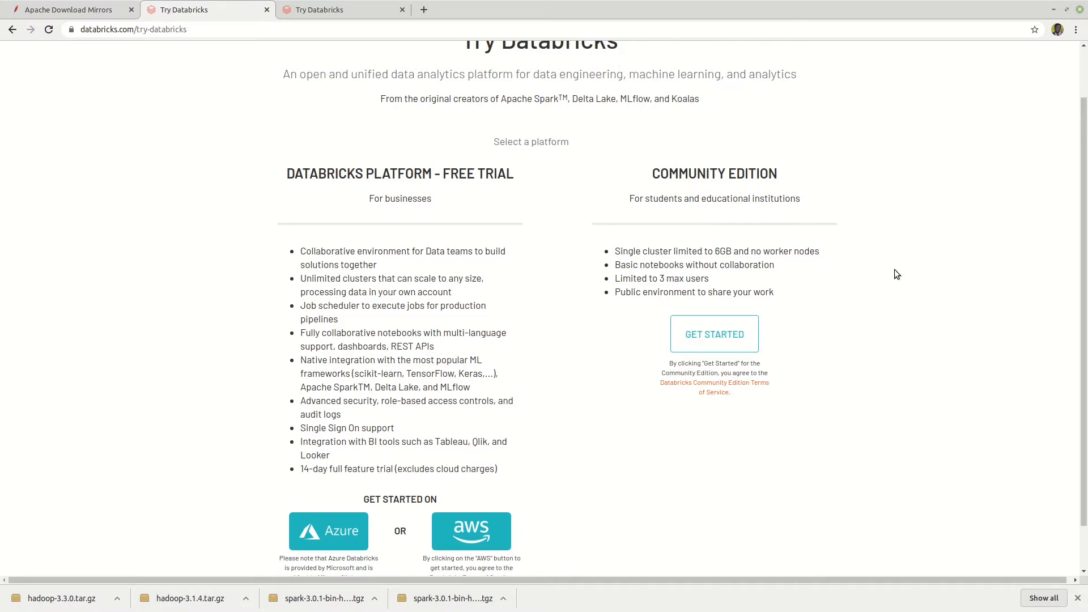
scroll(873, 321, "down", 1)
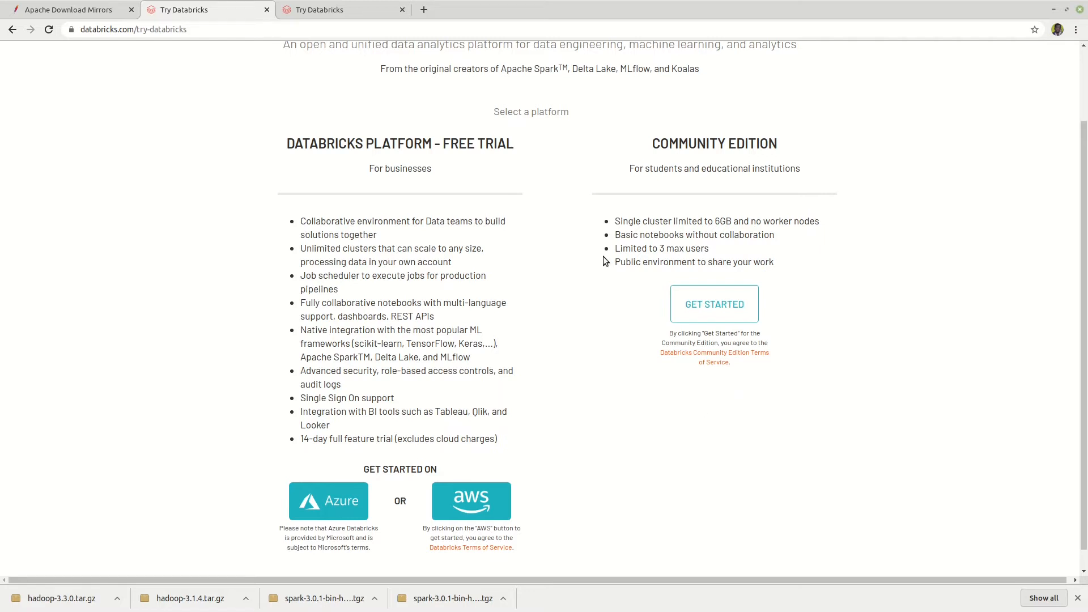
scroll(623, 255, "up", 2)
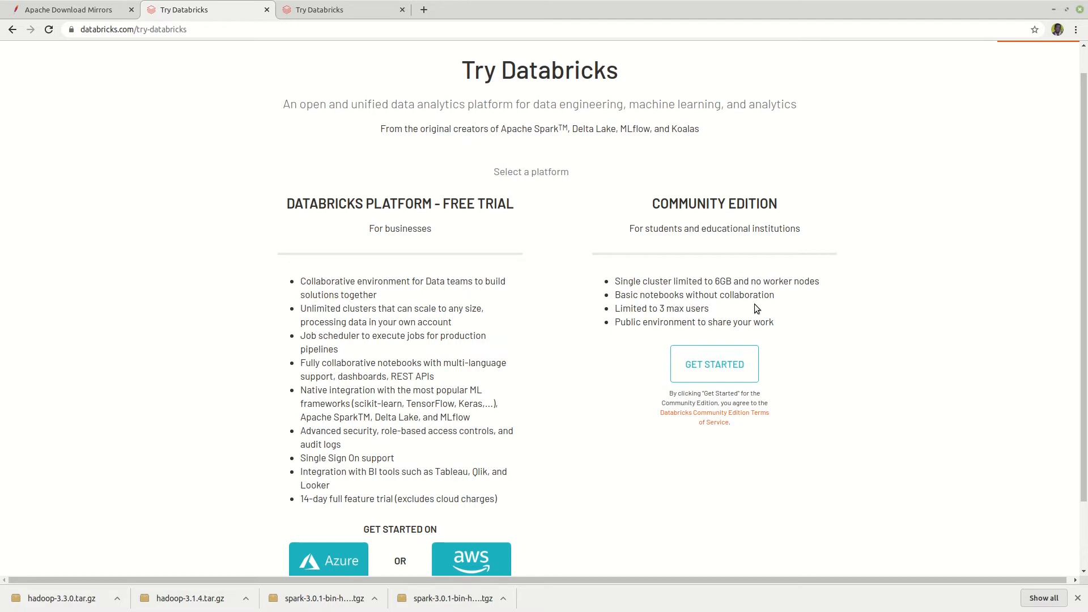
left_click(743, 366)
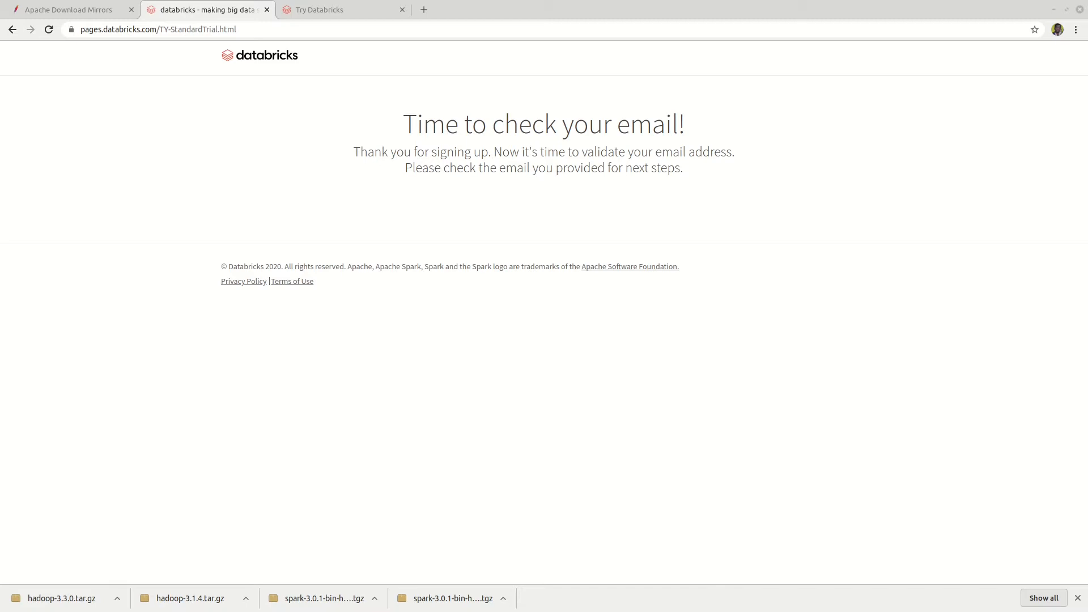
Enter and confirm the new account password on the Reset Password page, submit it, and dismiss the browser's password update offer
left_click_drag(0, 198, 691, 4)
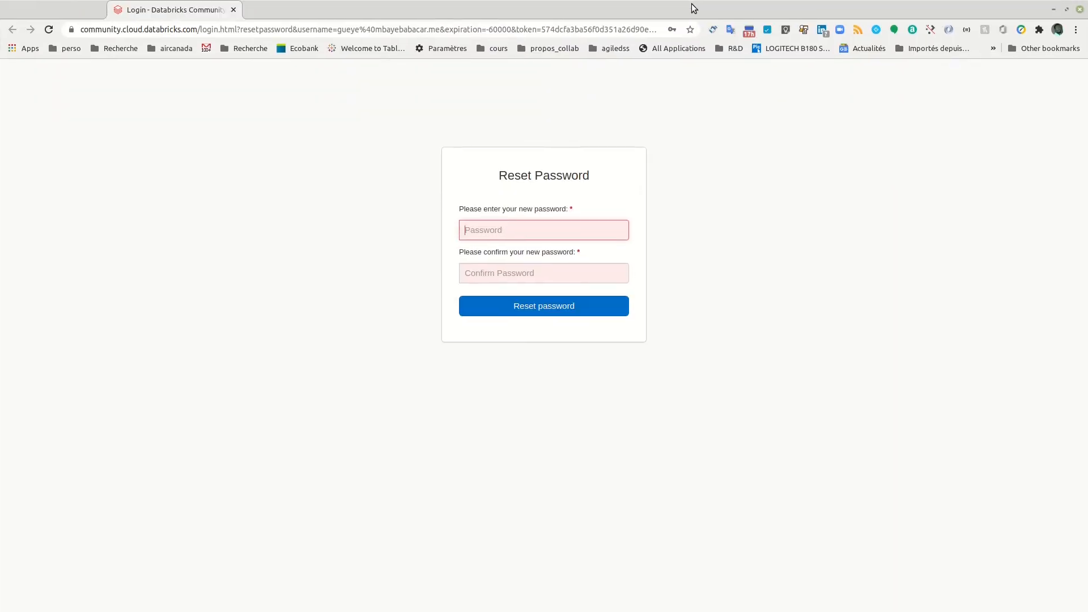
left_click(495, 234)
type("••••••••")
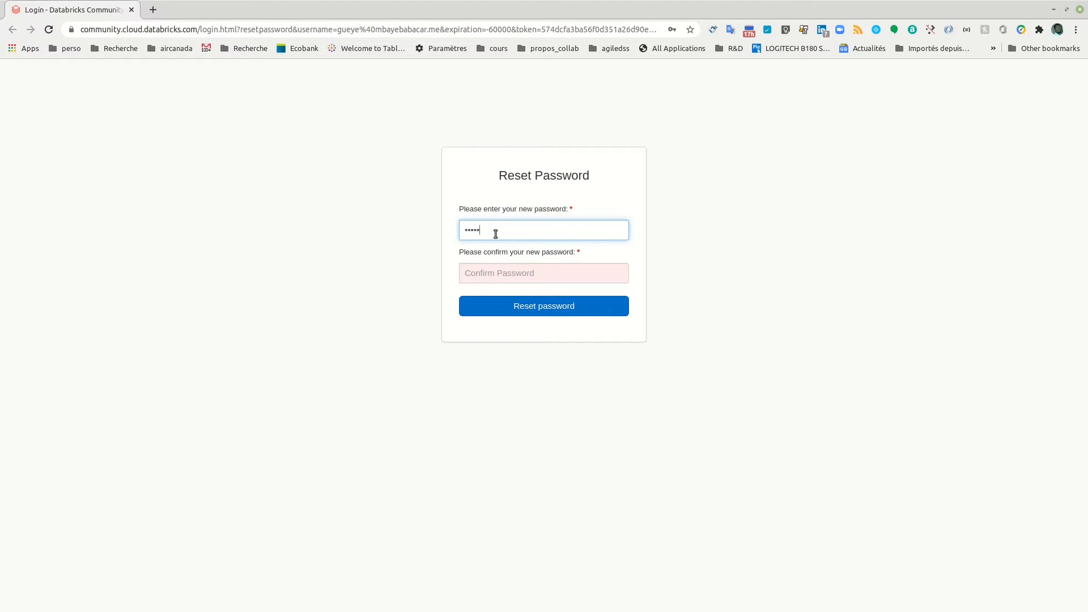
key("Tab")
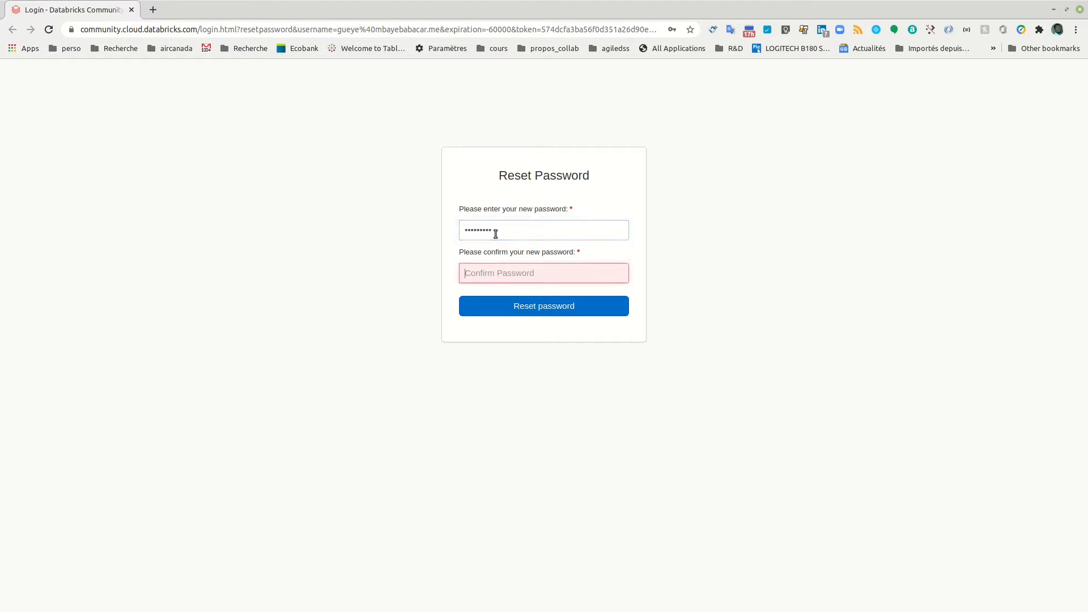
key("Tab")
type("•••")
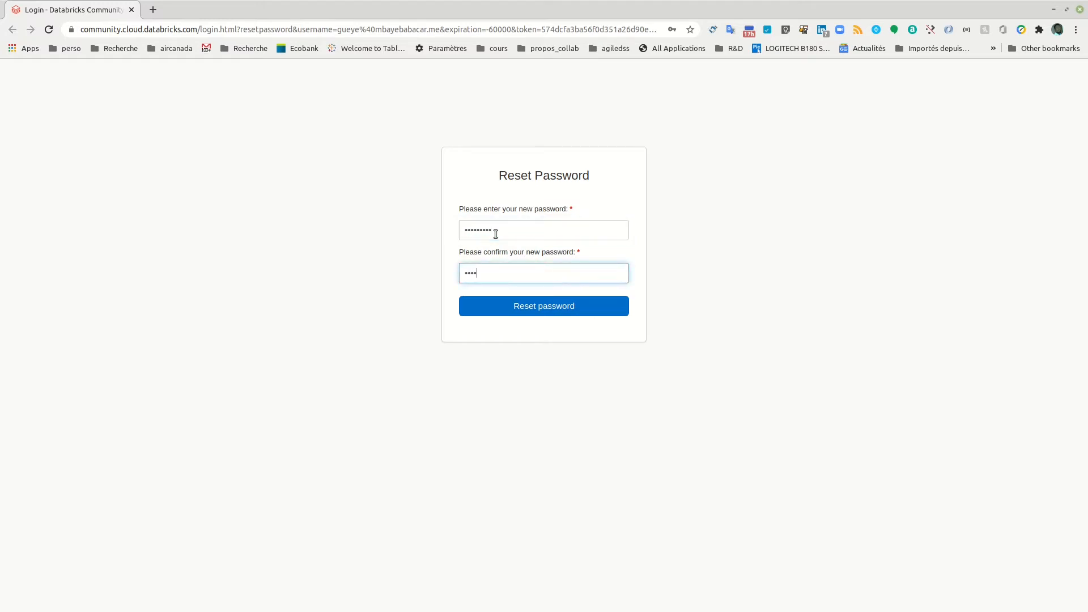
left_click(546, 307)
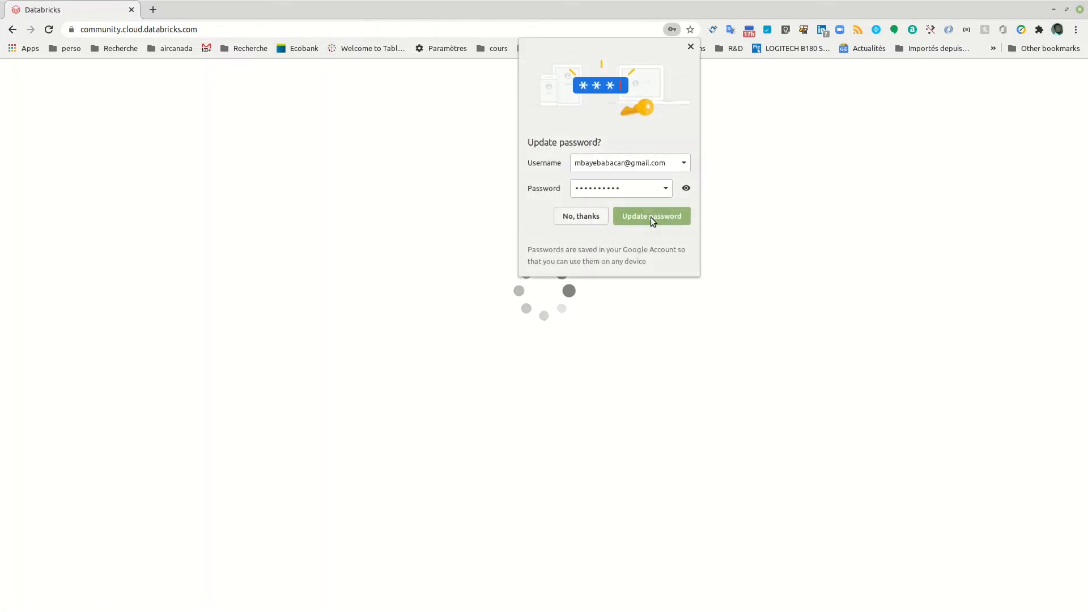
left_click(691, 47)
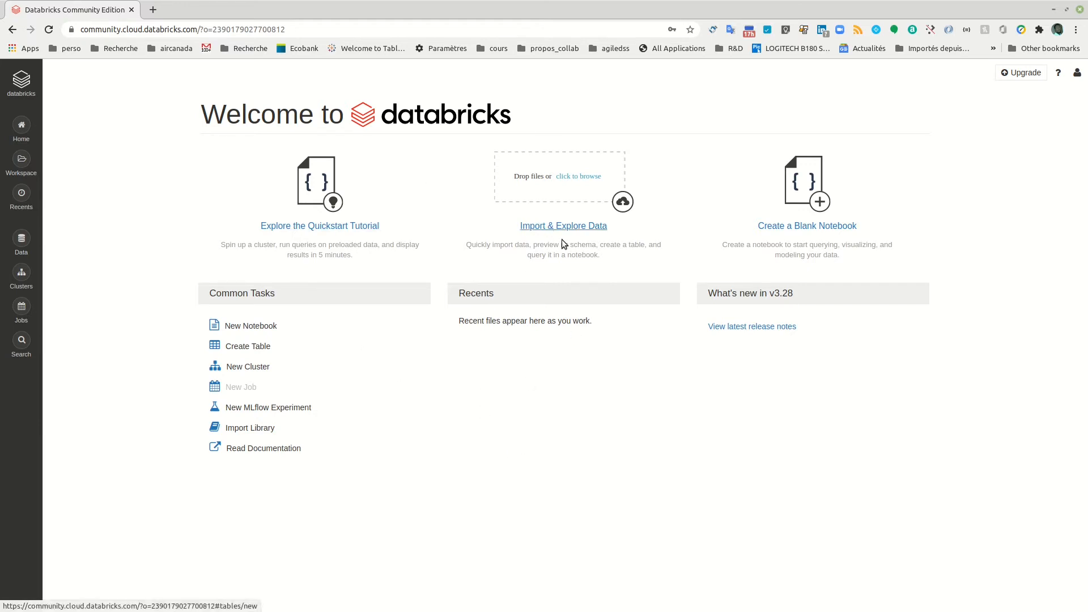
Create a notebook named bigdataforadatscience1 with Python as the default language and no cluster selected
left_click(248, 327)
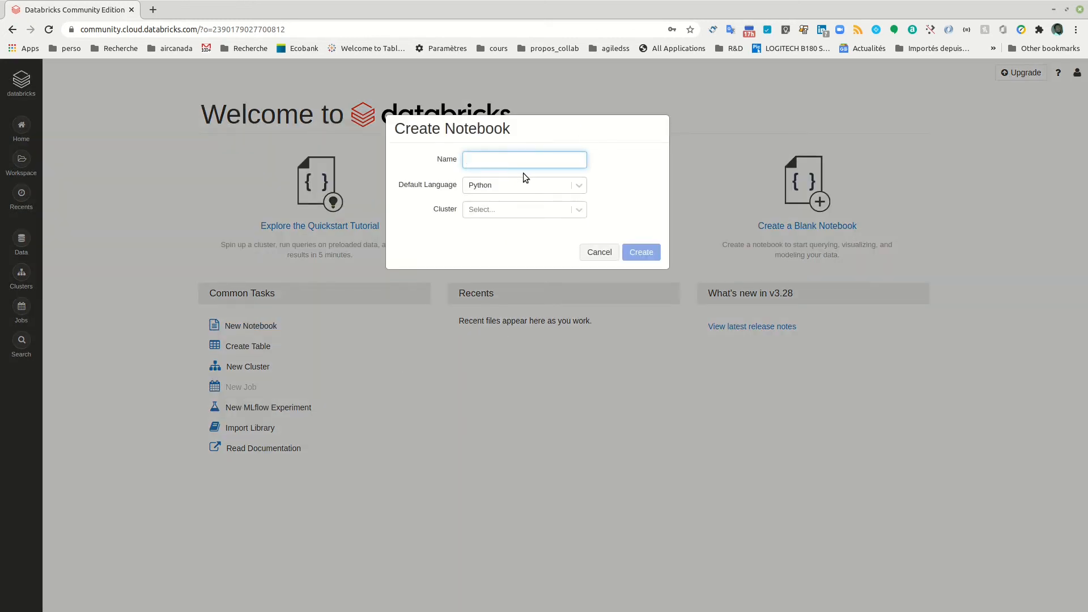
type("bigdataforadatscience1")
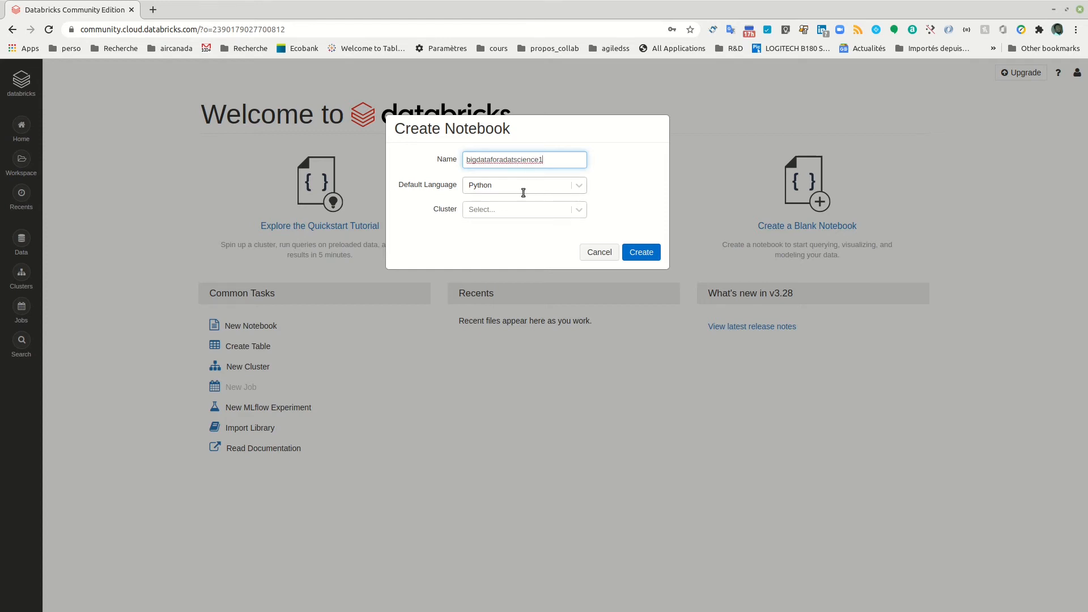
left_click(582, 187)
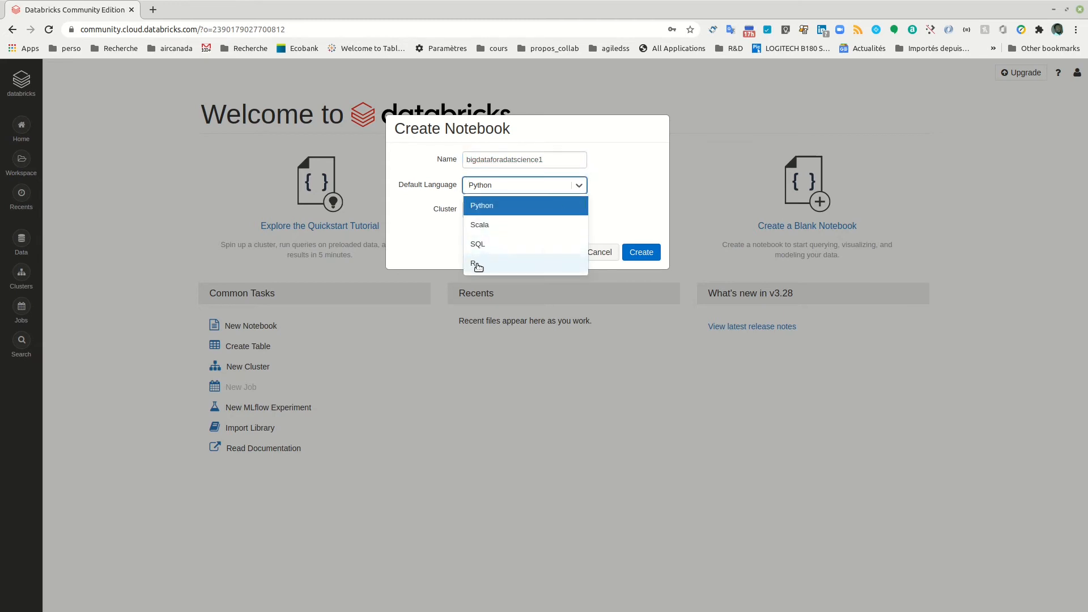
left_click(483, 211)
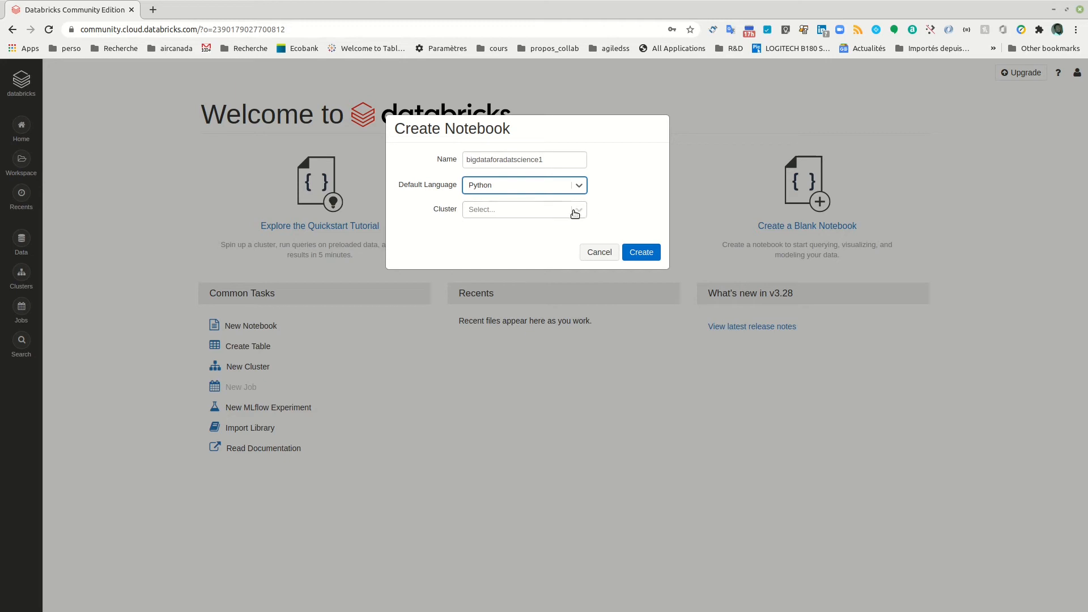
left_click(579, 212)
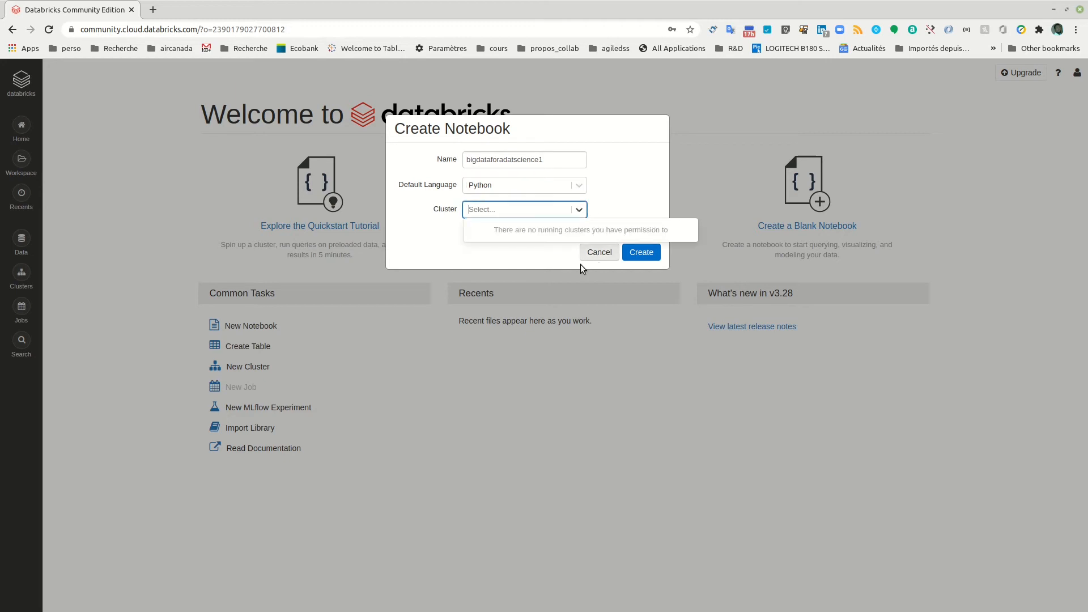
left_click(408, 223)
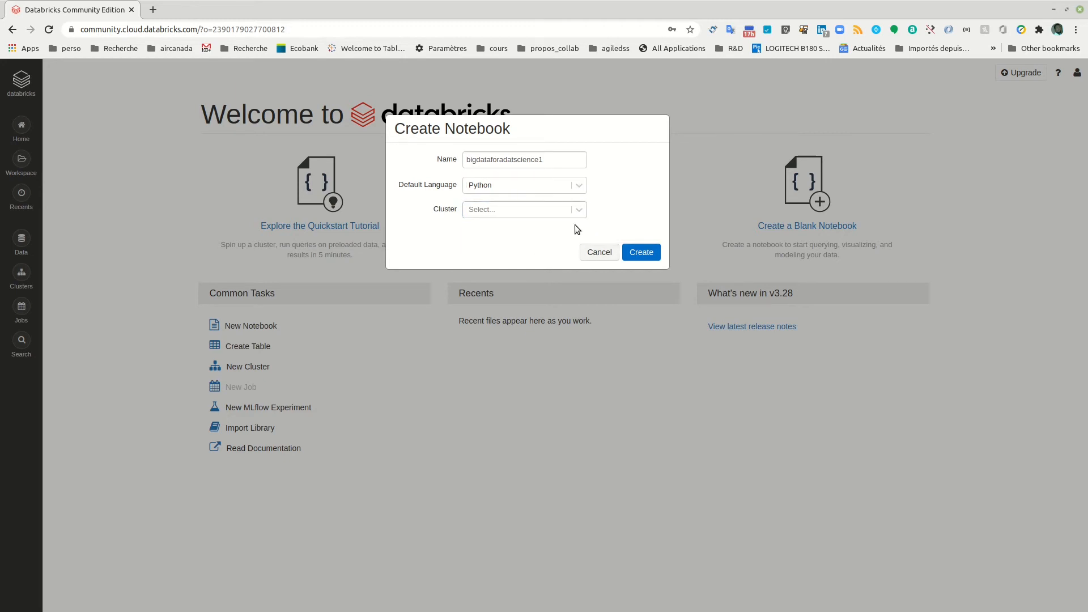
left_click(642, 253)
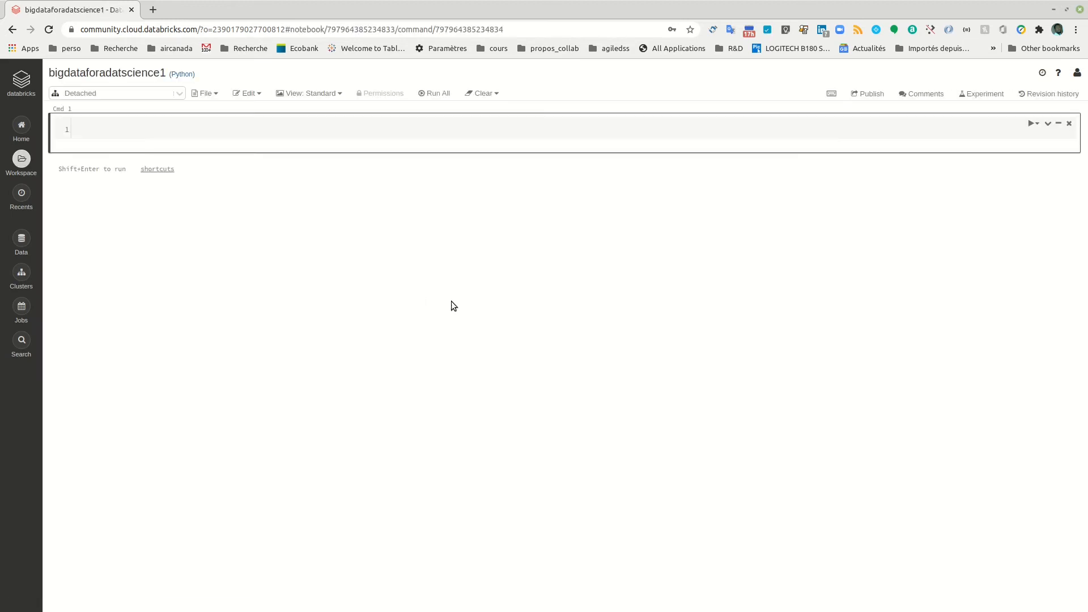
Start a new cluster named bgds1 with runtime version 7.3 Beta (Scala 2.12, Spark 3.0.1)
left_click(15, 276)
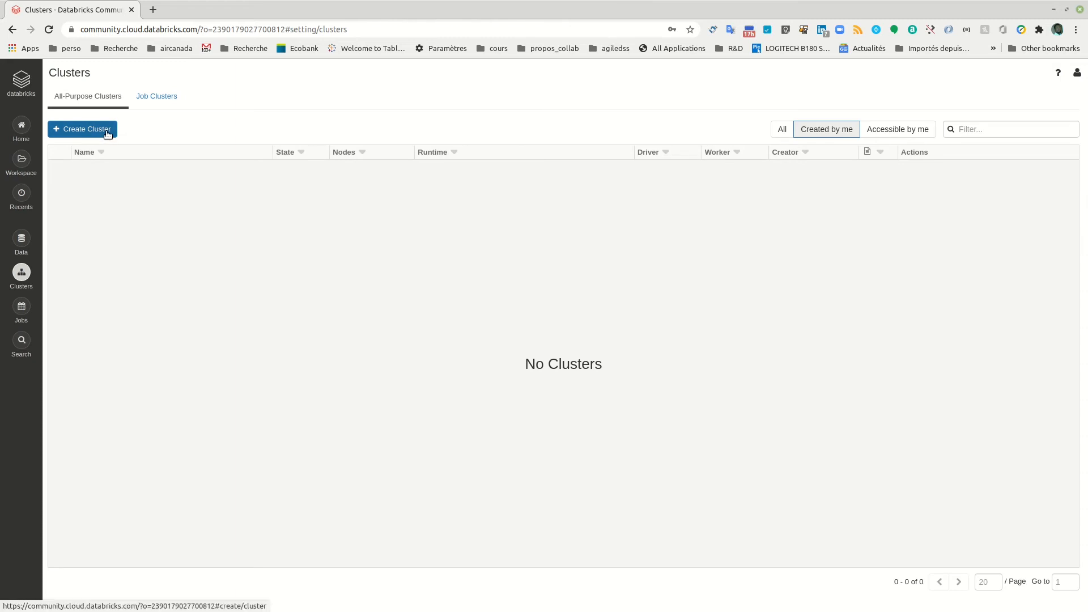
left_click(108, 133)
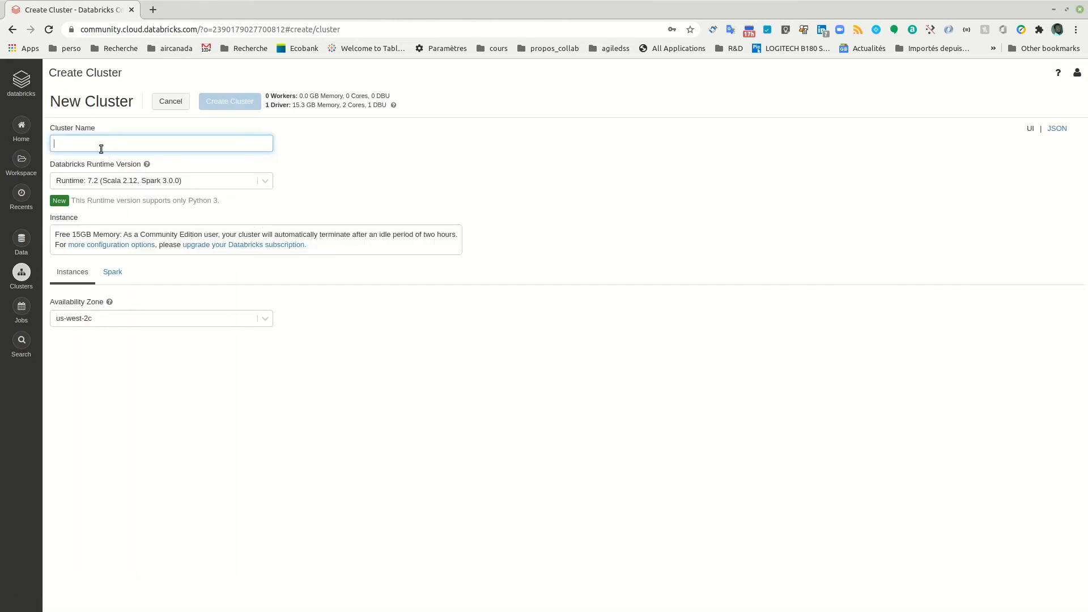
type("bgds1")
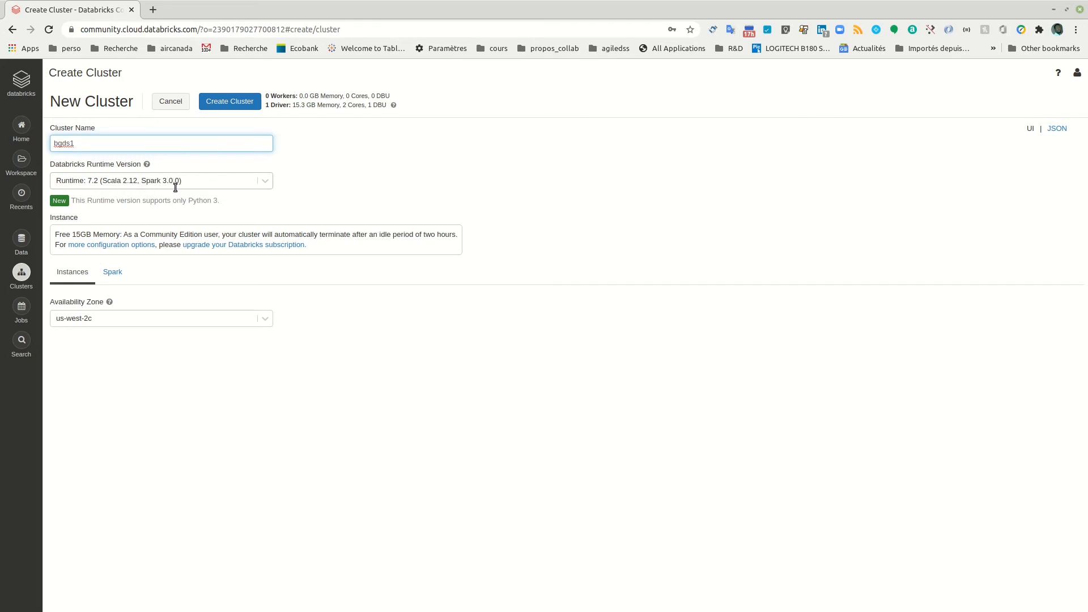
left_click(267, 182)
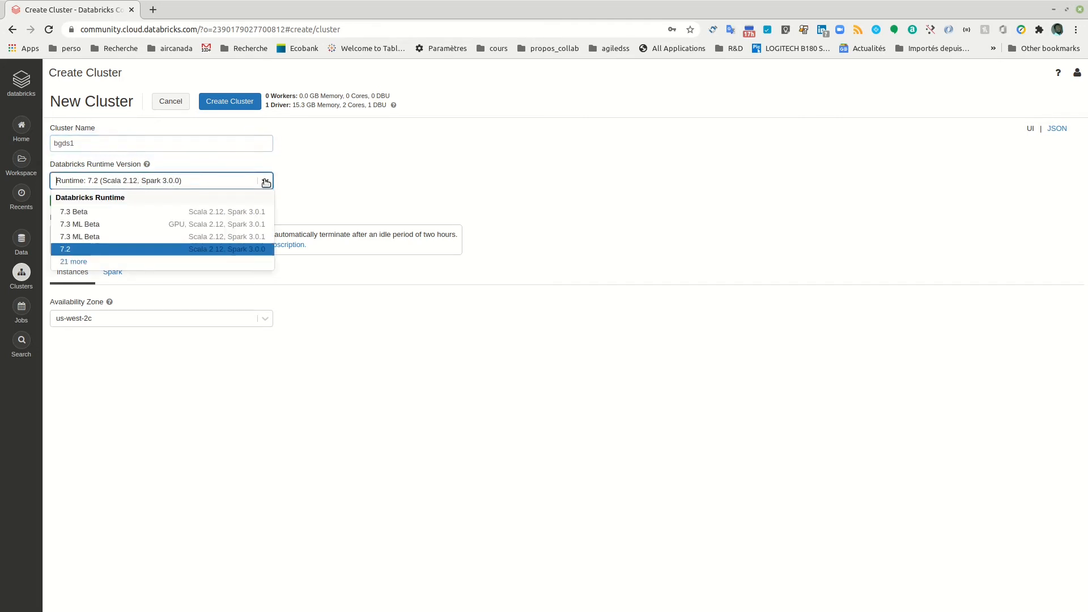
left_click(236, 250)
left_click(265, 181)
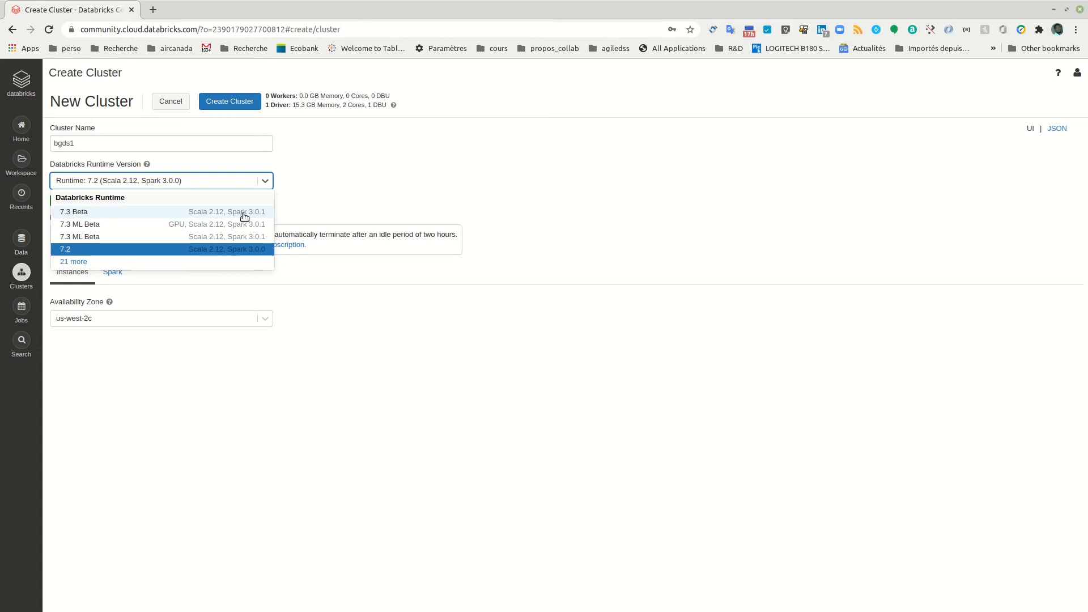
left_click(244, 214)
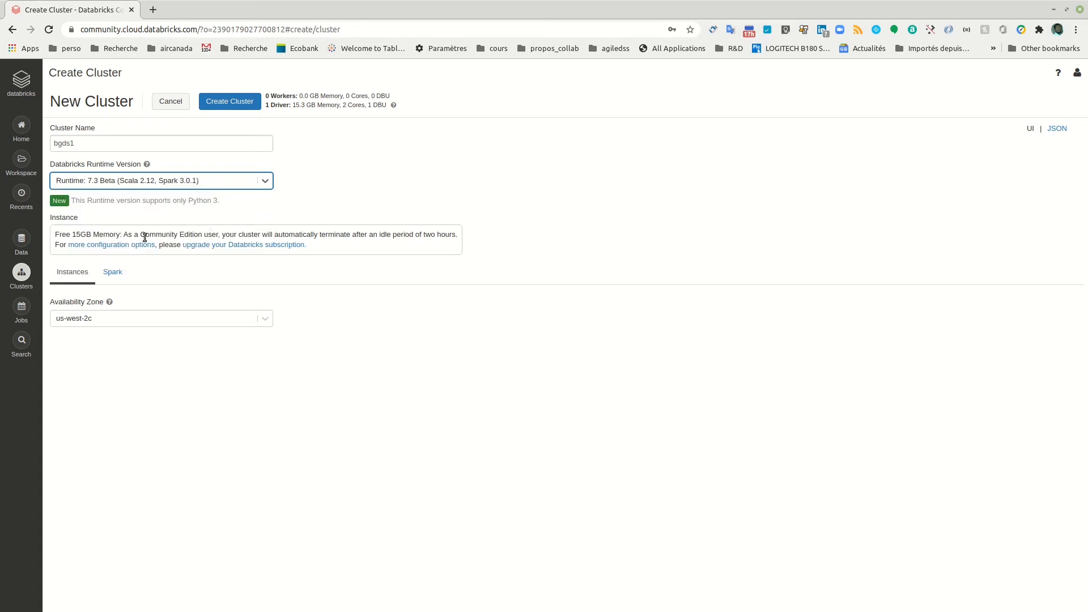
Review the availability zone choices and Spark configuration options, then create the cluster with us-west-2c and no custom Spark settings
left_click(118, 324)
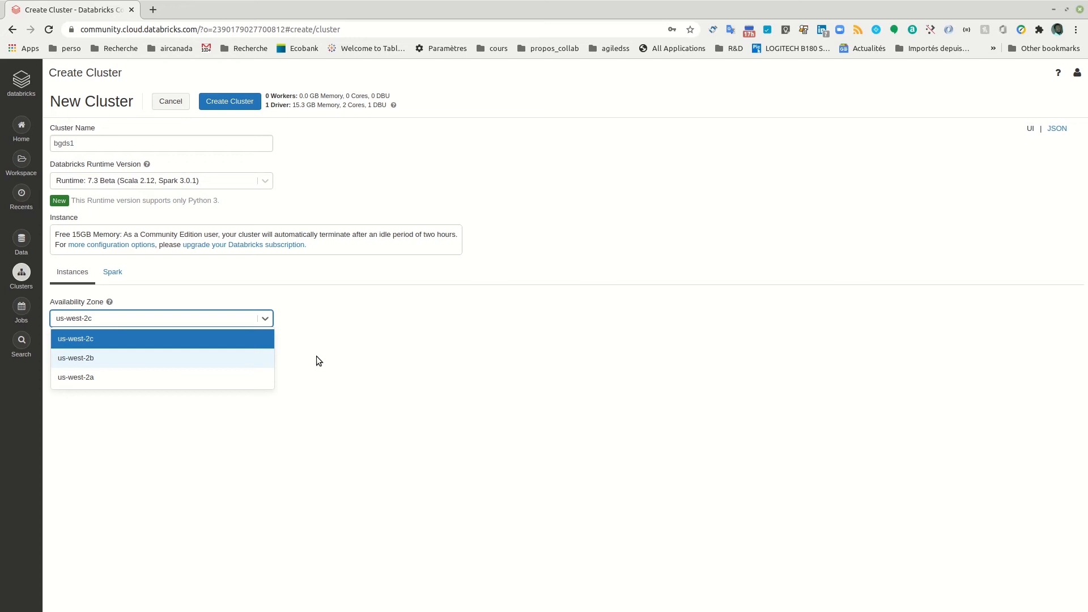
left_click(338, 328)
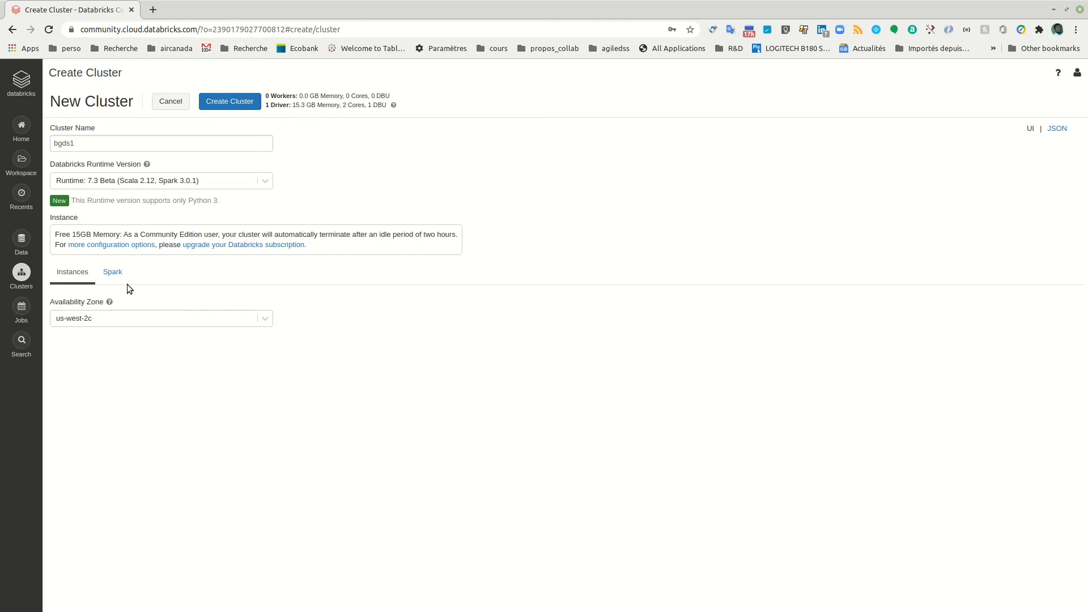
left_click(112, 273)
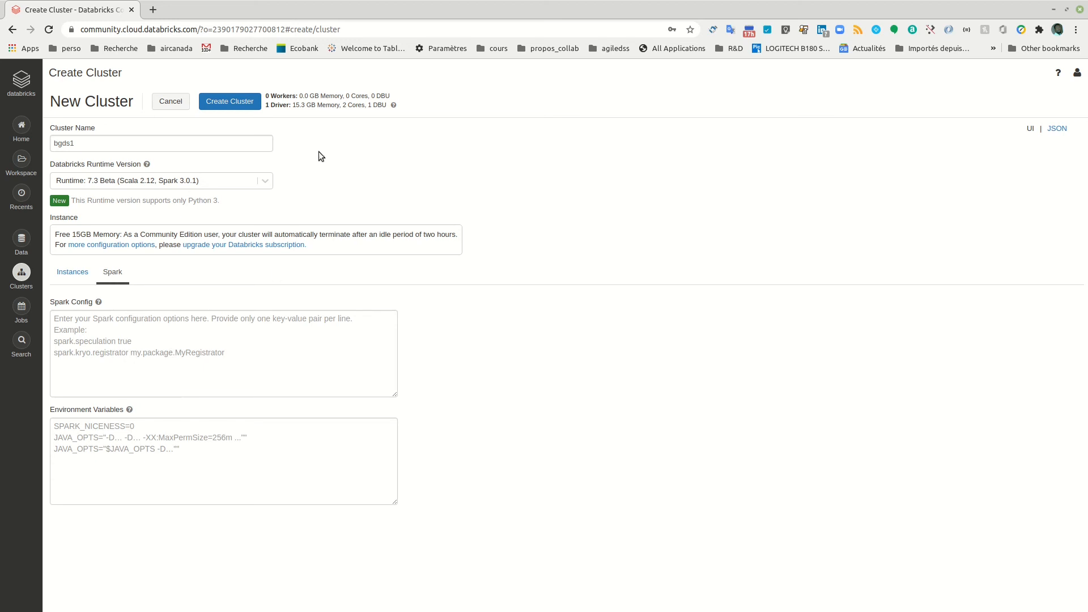
left_click(235, 103)
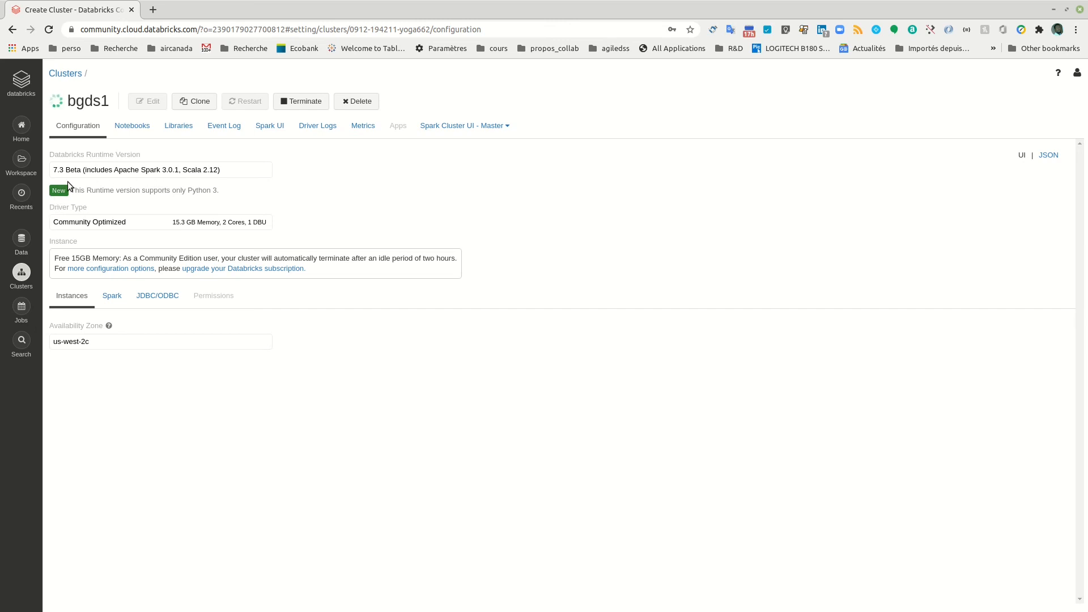
Reopen the bigdataforadatscience1 notebook from the home folder and attach it to the bgds1 cluster
left_click(22, 126)
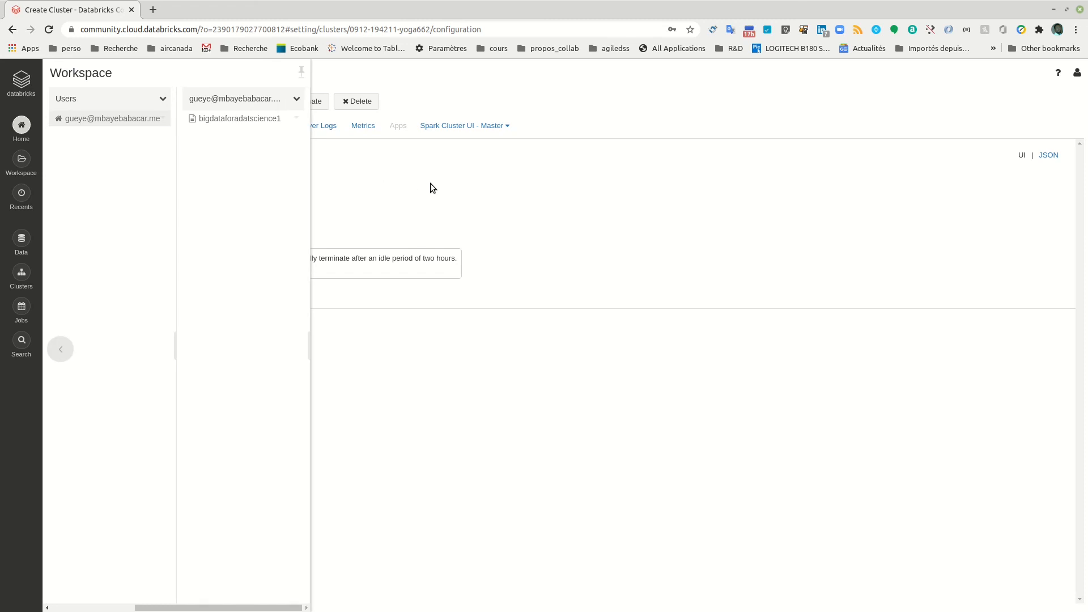
left_click(235, 120)
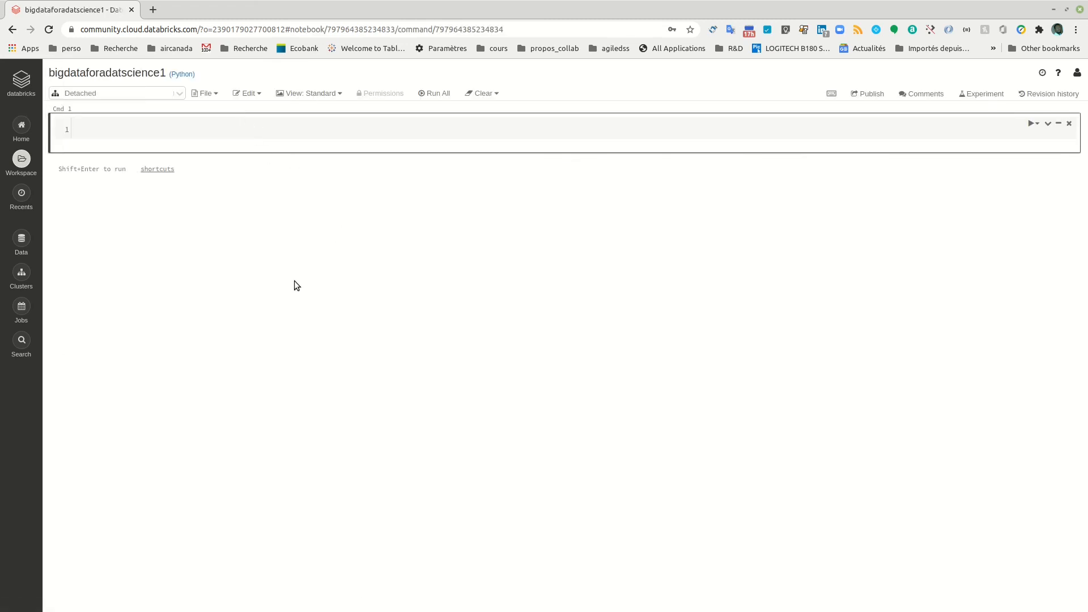
left_click(178, 94)
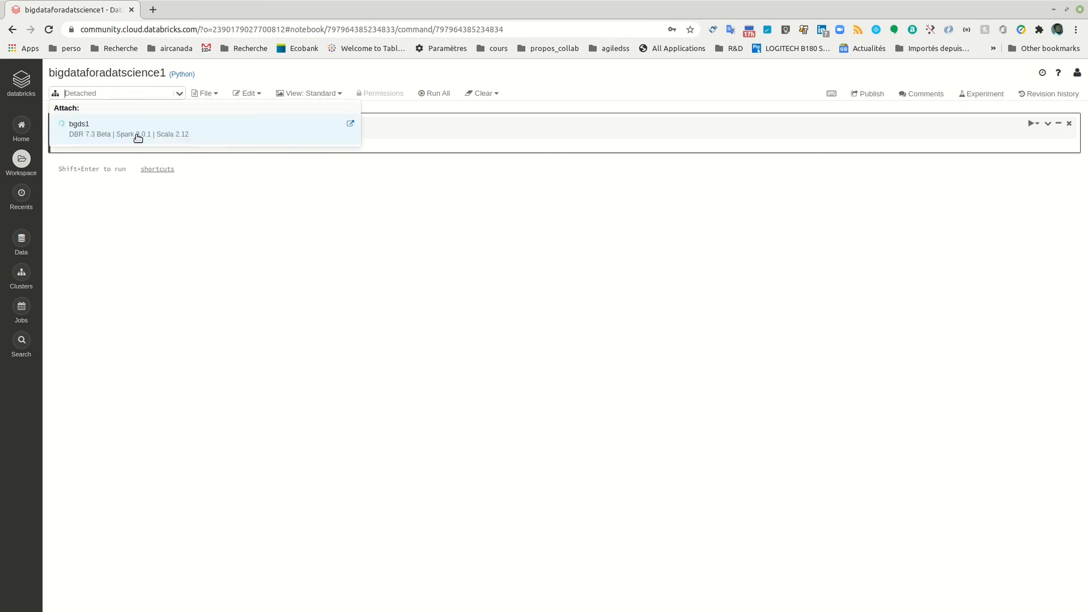
left_click(94, 133)
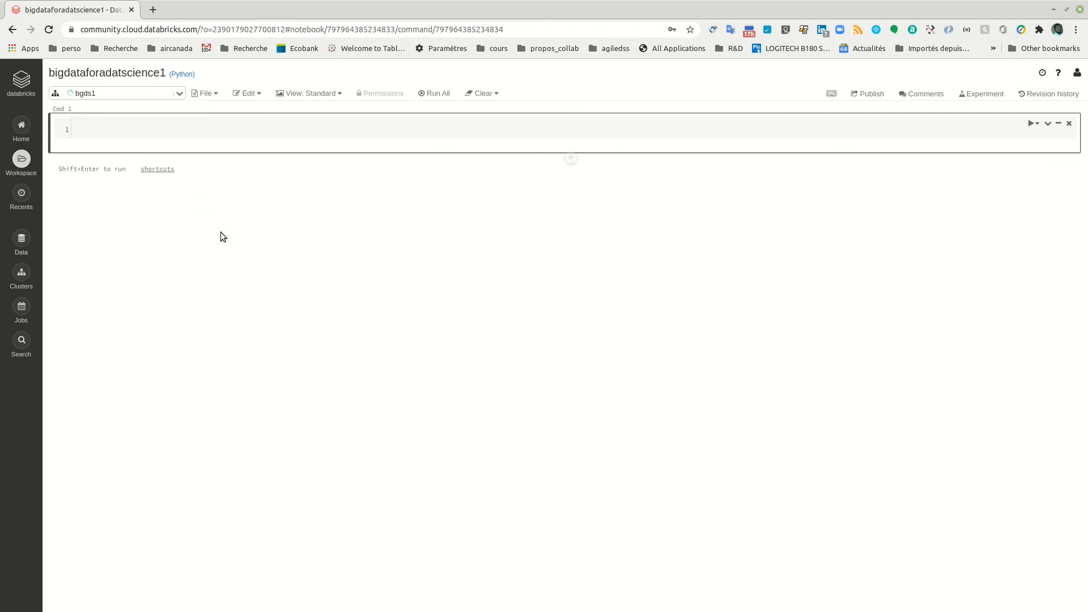
Enter print('Hello World') in the notebook's first cell and run that cell
left_click(126, 131)
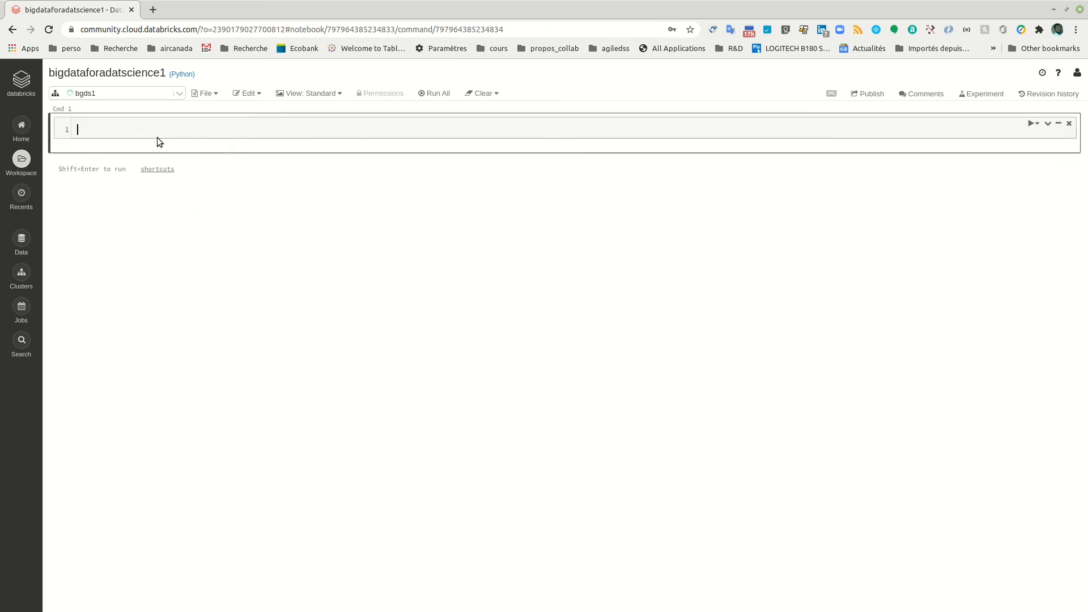
type("print('Hello World")
left_click(208, 132)
left_click(1031, 126)
left_click(1018, 141)
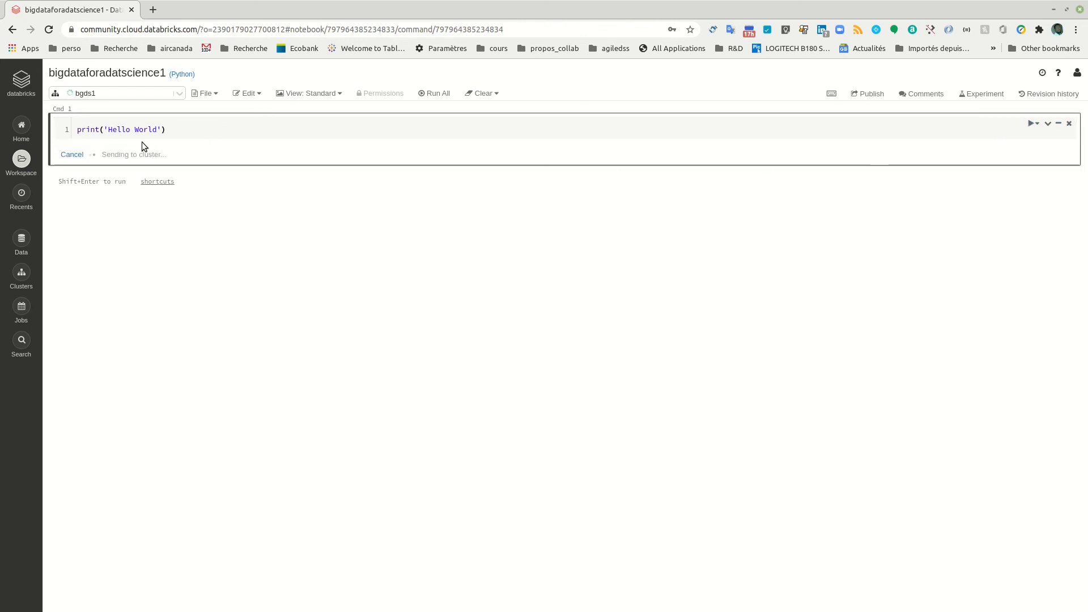